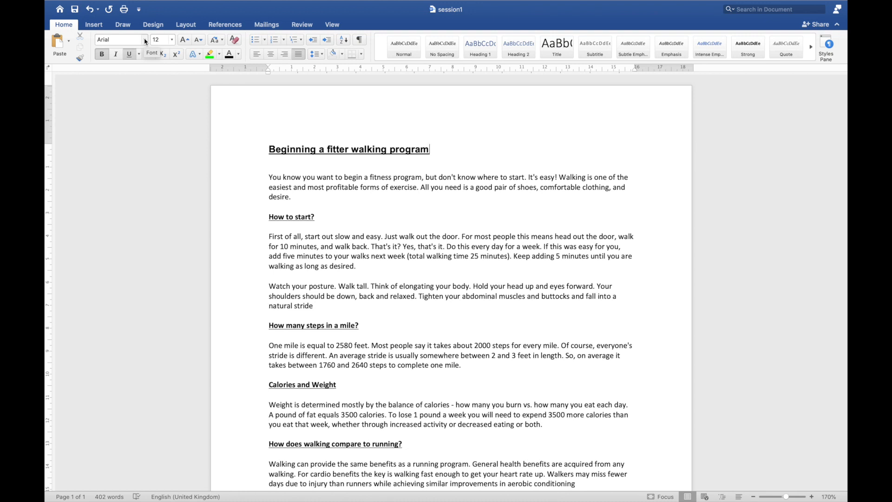
- Examine the available fonts, font sizes, letter-case options, highlight colours and font colours for the document title
click(146, 41)
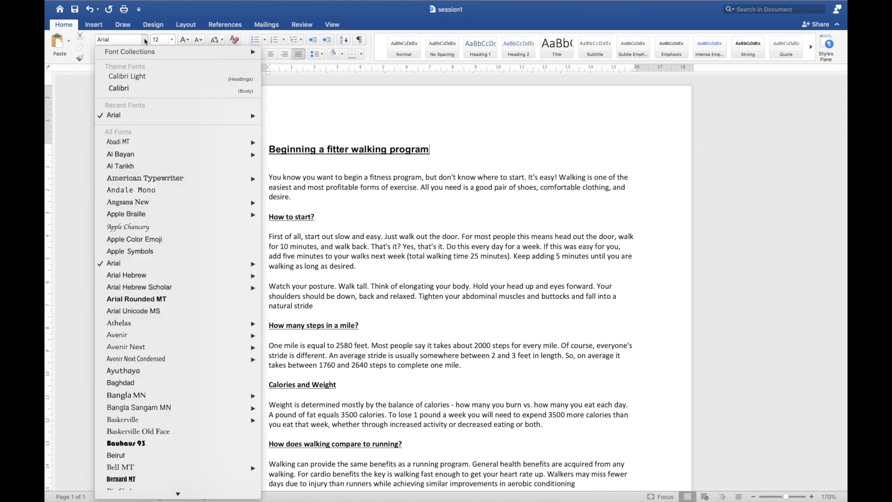
click(173, 41)
click(173, 42)
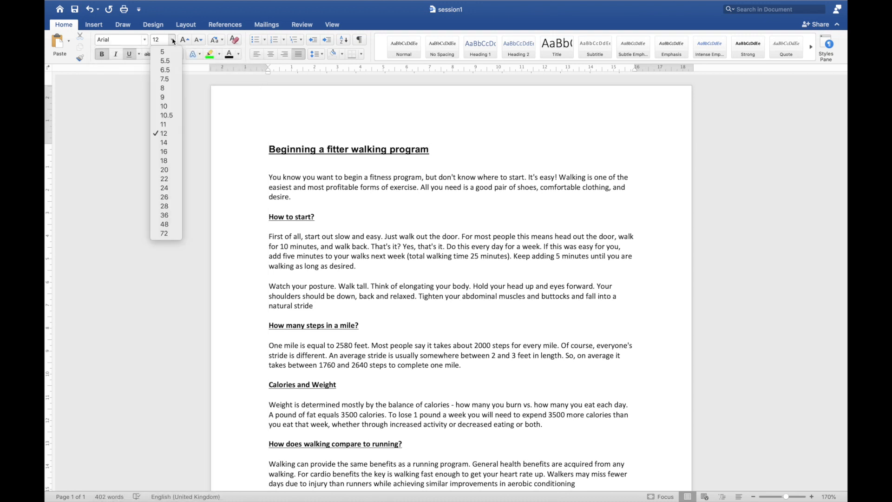
click(173, 41)
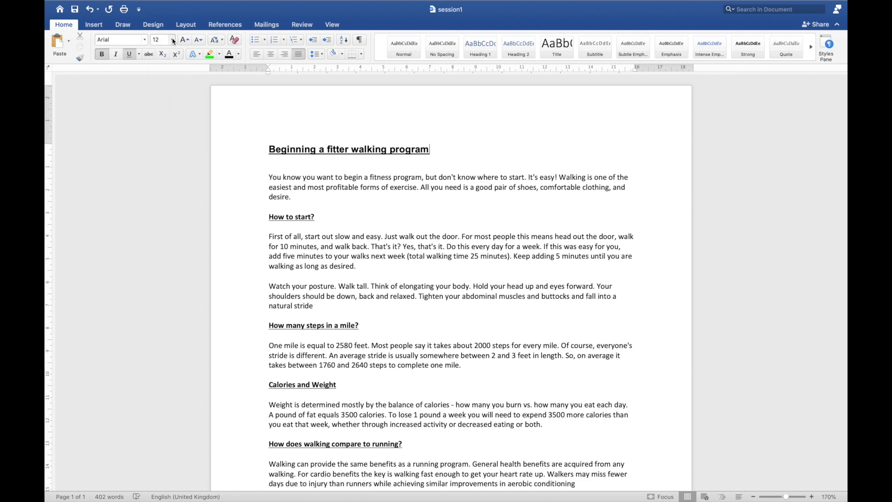
click(221, 42)
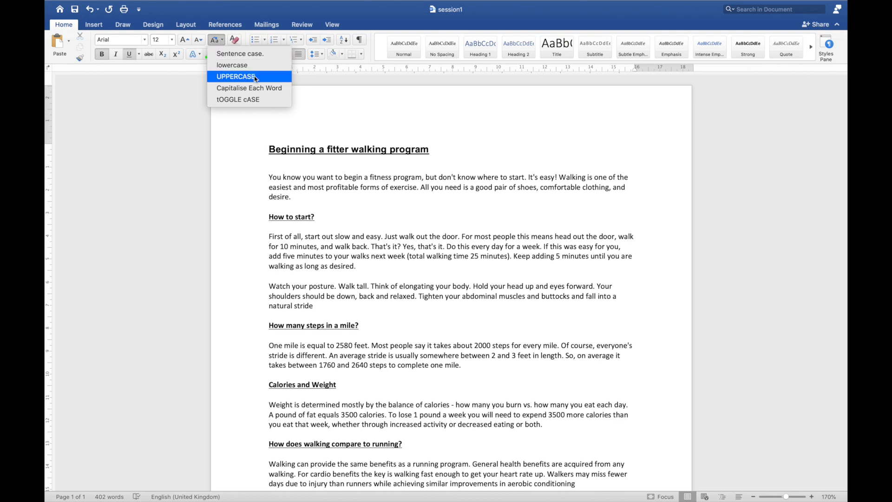
click(215, 40)
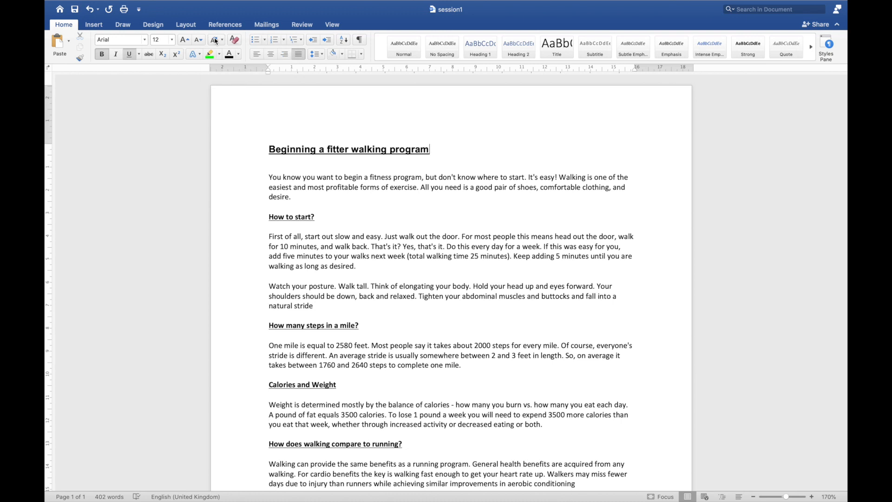
click(219, 54)
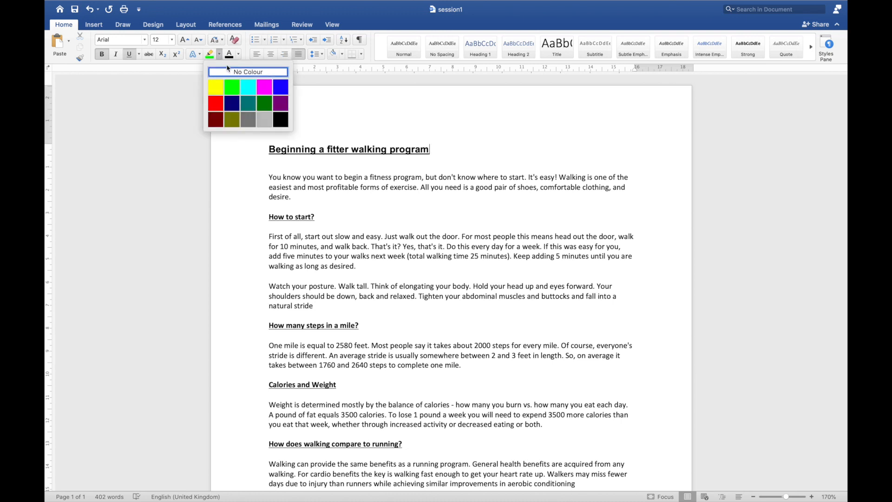
click(238, 55)
click(238, 55)
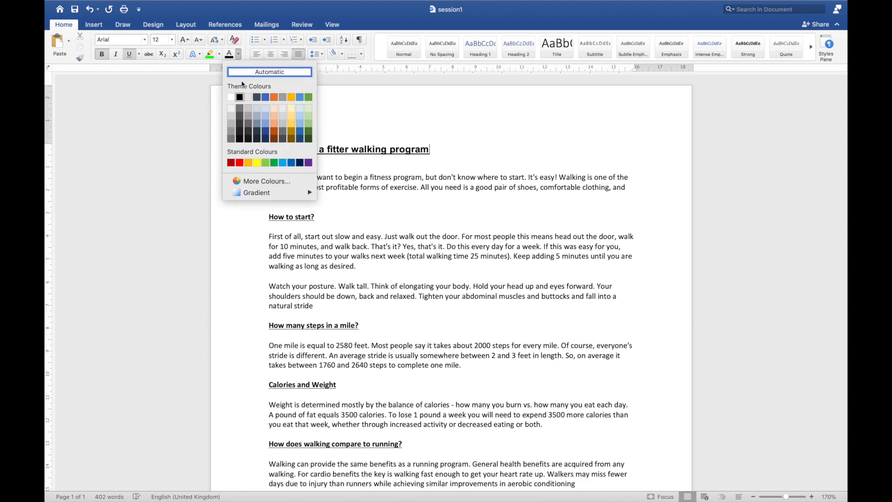
click(241, 55)
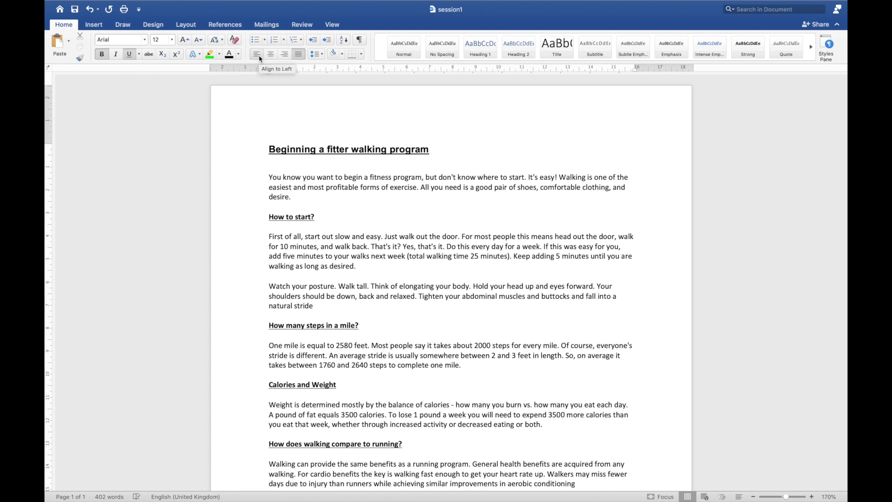
click(299, 55)
- Apply bullet points to the introductory paragraph and the two paragraphs under "How to start?"
click(269, 177)
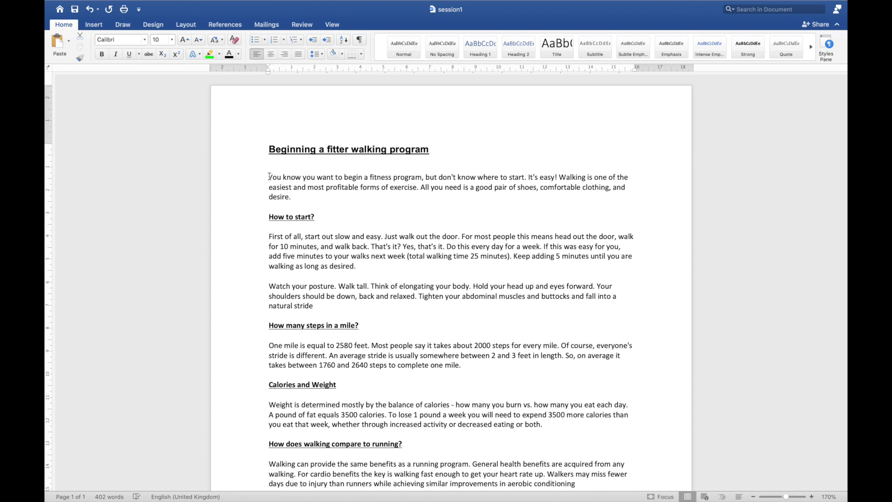
click(253, 40)
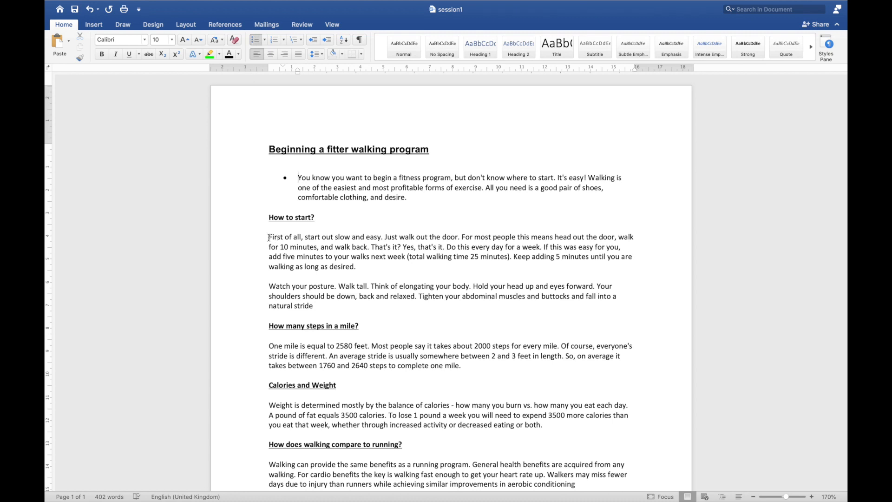
click(268, 235)
click(254, 41)
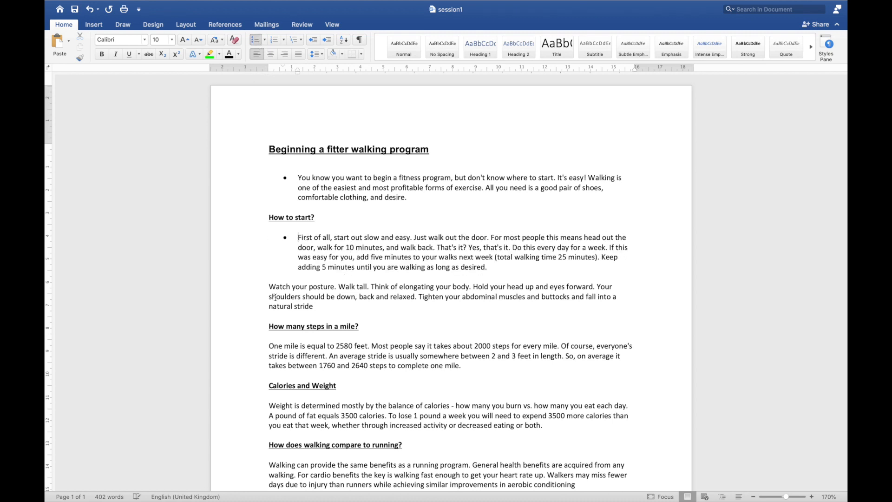
click(266, 288)
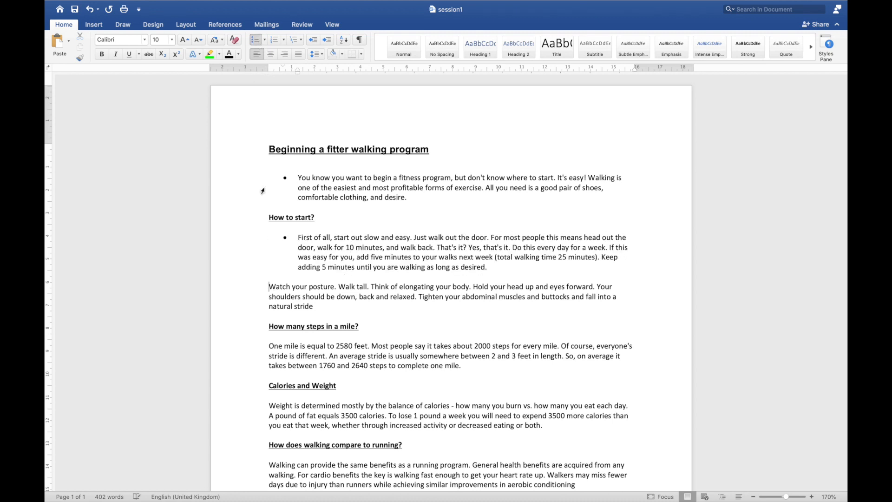
click(254, 41)
- Add bullet points to each paragraph from "How many steps in a mile?" through "How You Burn Calories"
scroll(315, 305, down, 4)
click(262, 263)
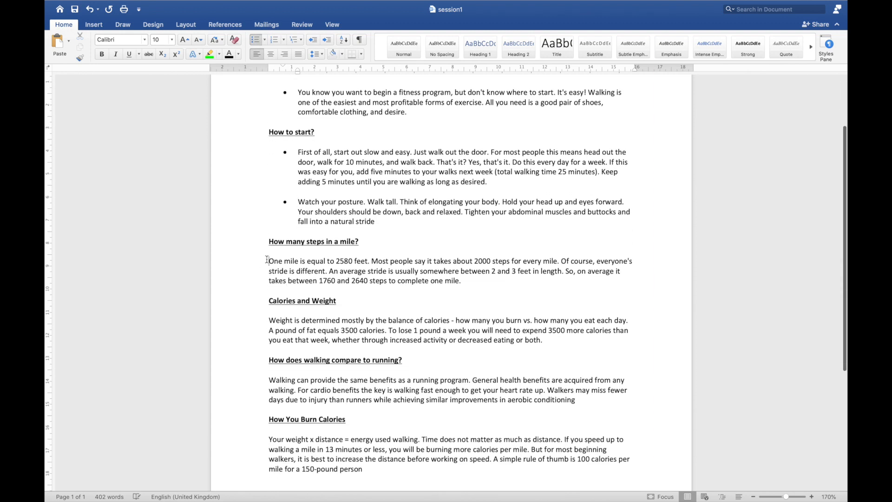
click(254, 41)
click(268, 323)
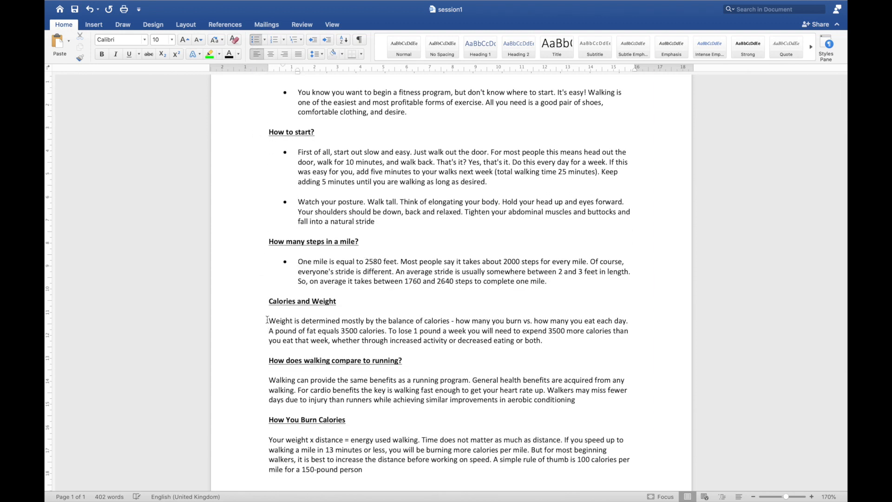
click(254, 41)
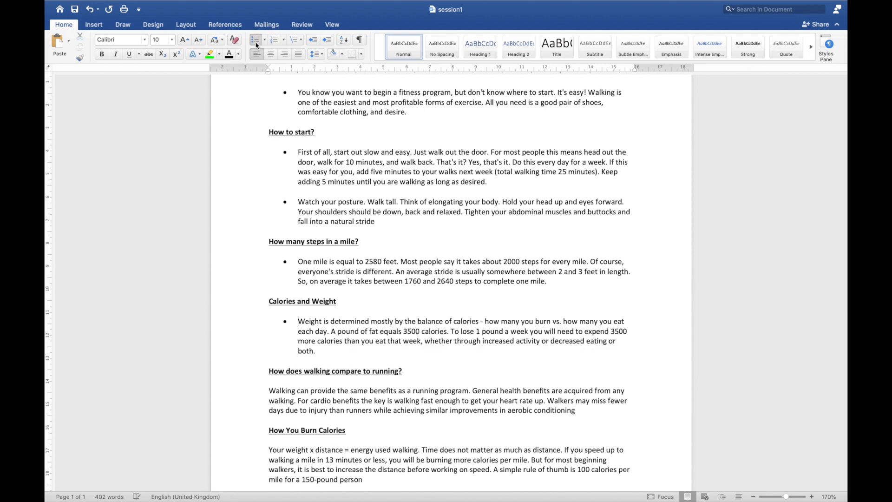
click(268, 391)
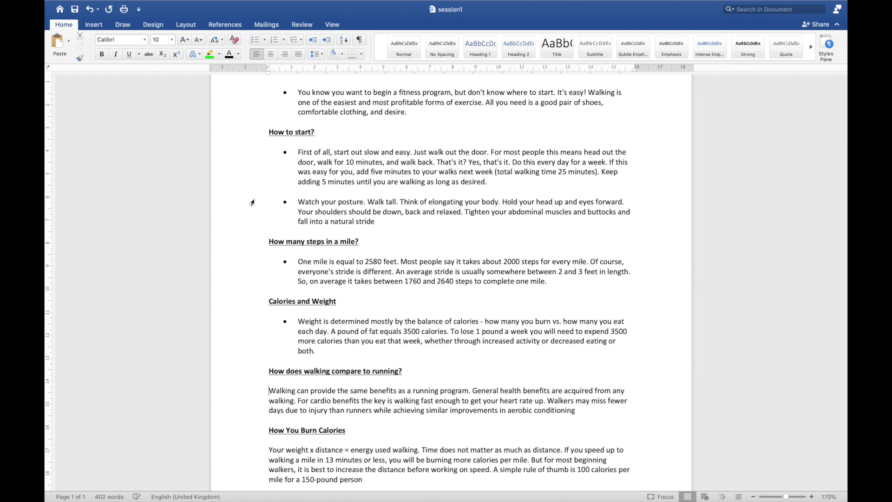
click(254, 41)
scroll(309, 271, down, 3)
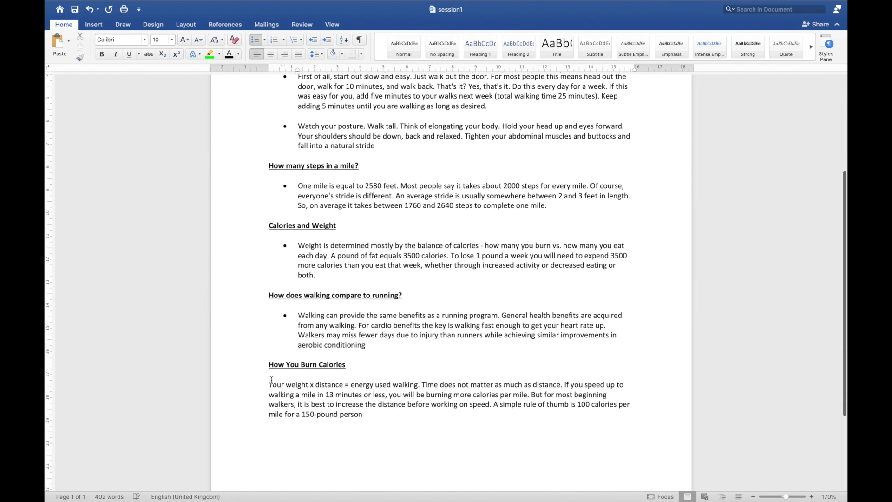
click(269, 384)
click(254, 40)
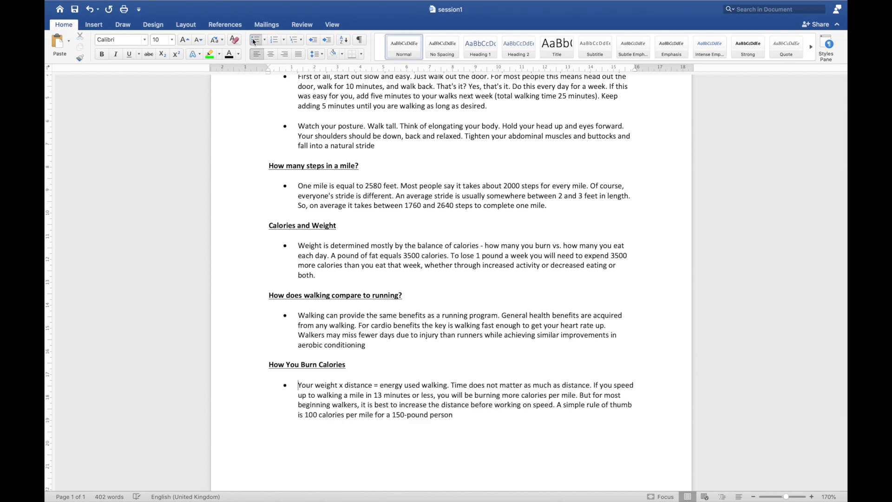
- Convert the bulleted paragraphs to numbered lists, first from the introduction and again from the "How many steps in a mile?" paragraph
scroll(339, 244, up, 5)
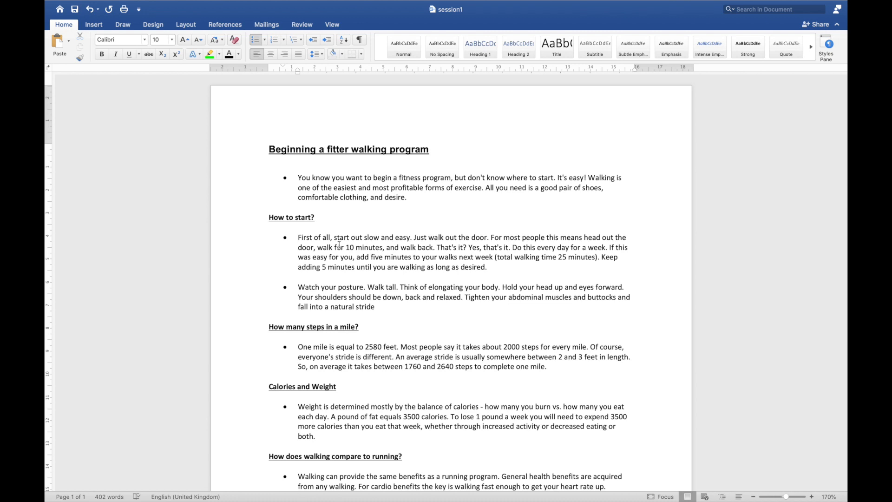
click(298, 178)
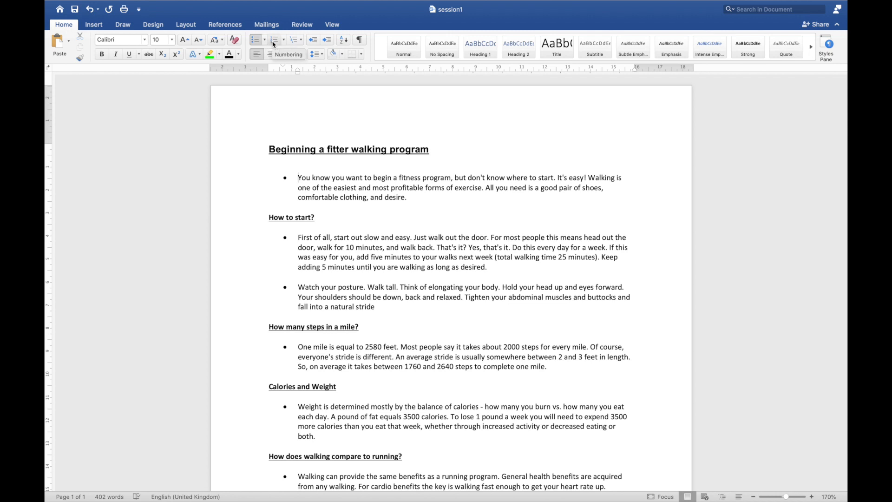
click(275, 41)
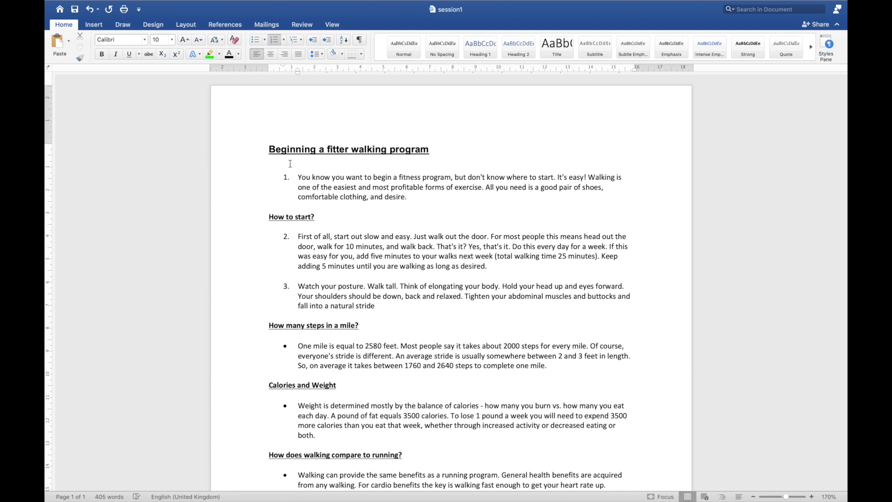
scroll(284, 281, down, 3)
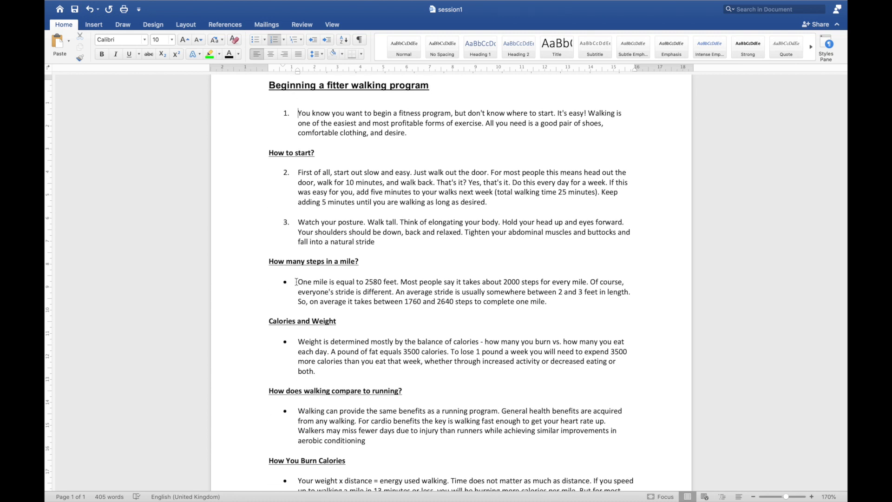
click(297, 281)
click(276, 42)
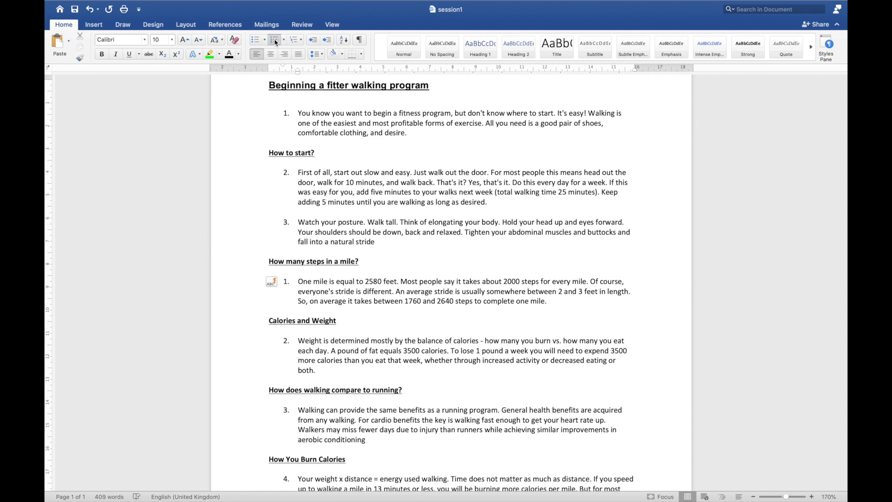
- Continue the earlier list's numbering from the paragraph under "How many steps in a mile?"
scroll(309, 75, down, 4)
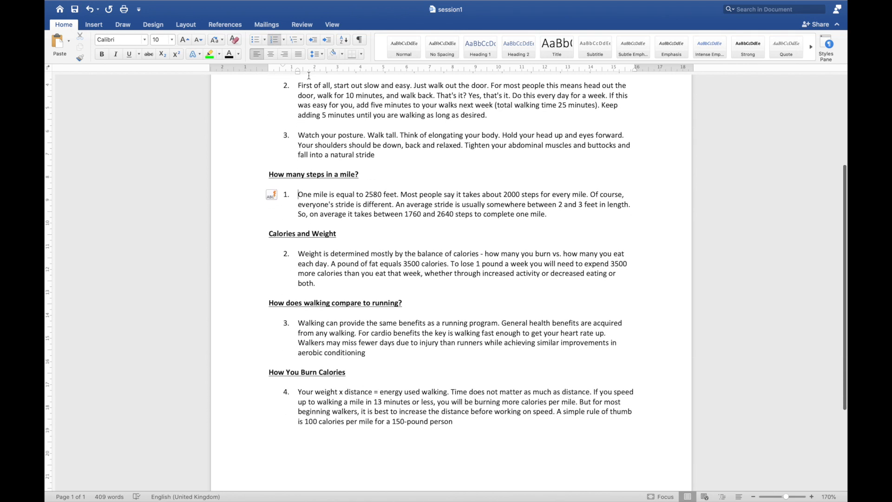
scroll(309, 75, up, 3)
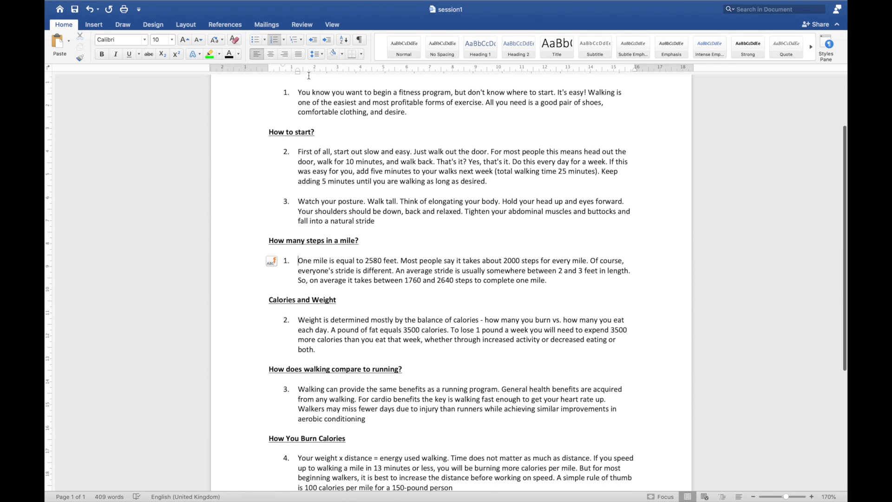
click(273, 261)
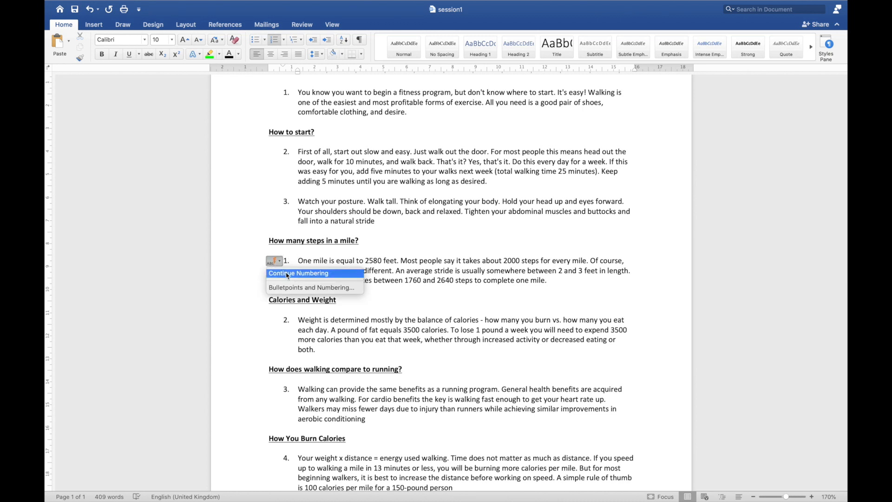
click(286, 273)
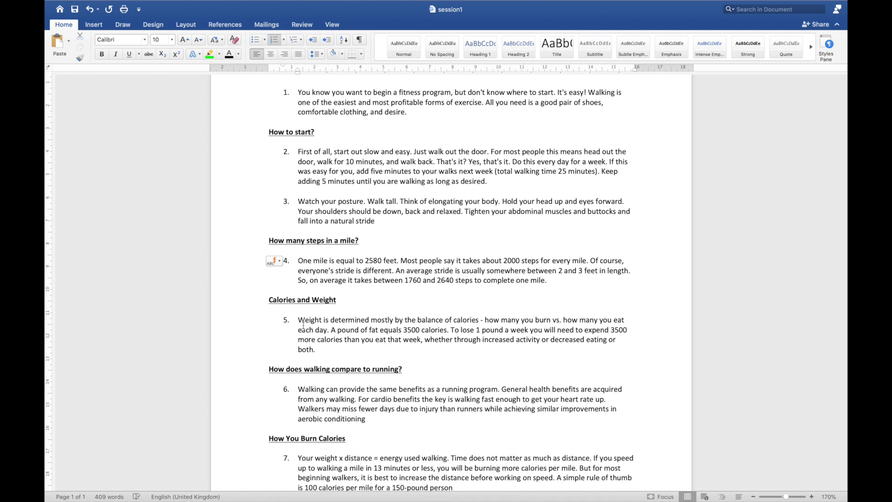
scroll(304, 325, down, 5)
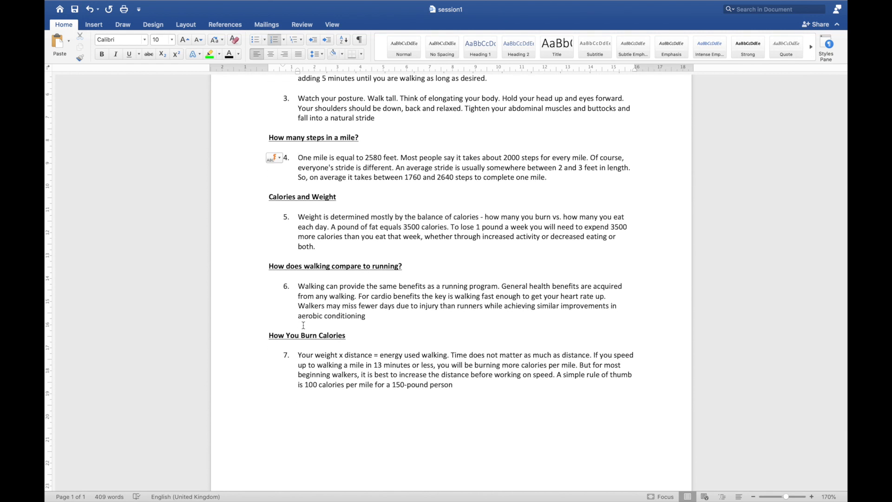
scroll(303, 325, up, 9)
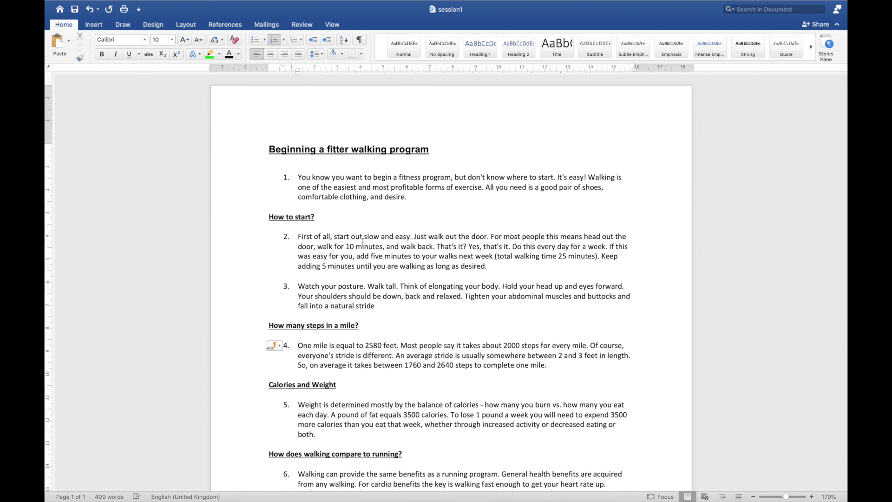
- Undo all the numbering and bullet changes, back to plain body paragraphs
click(90, 10)
click(90, 9)
click(90, 9)
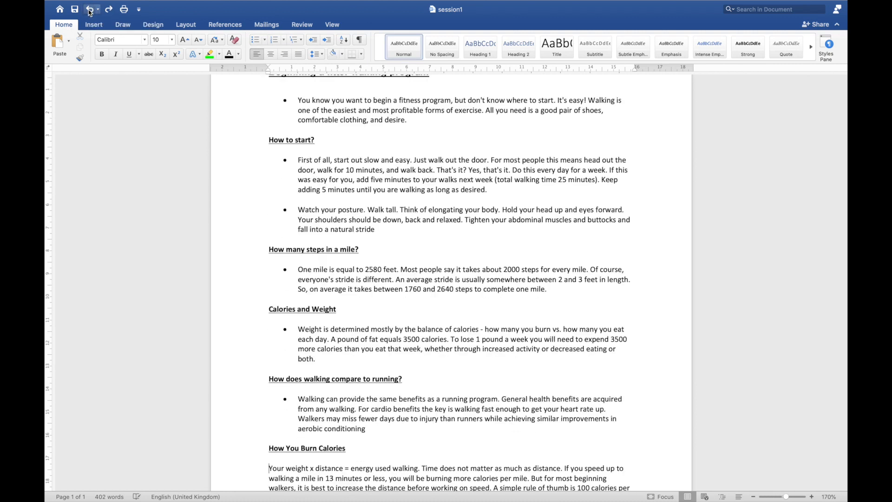
click(91, 9)
click(90, 9)
click(90, 9)
click(90, 10)
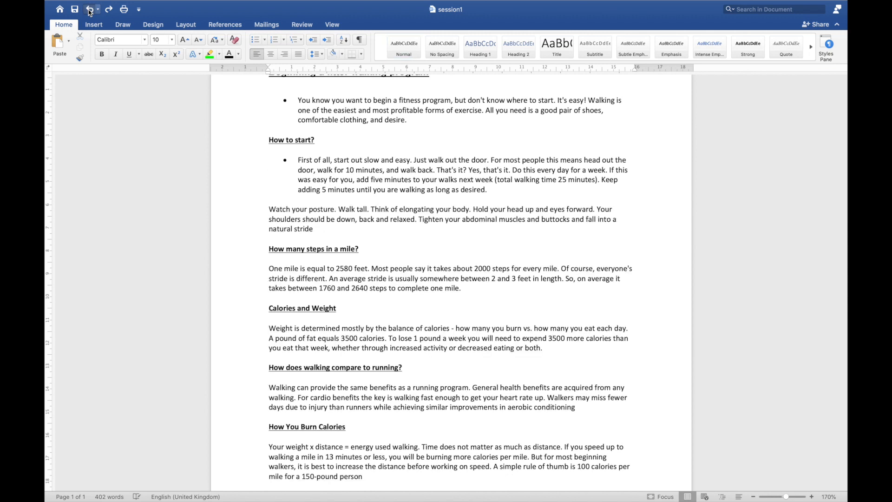
click(90, 10)
click(90, 10)
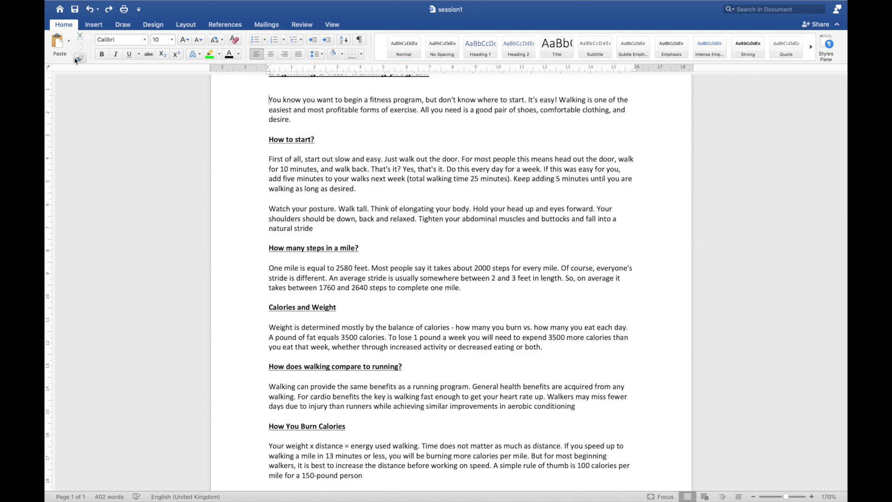
scroll(254, 143, up, 3)
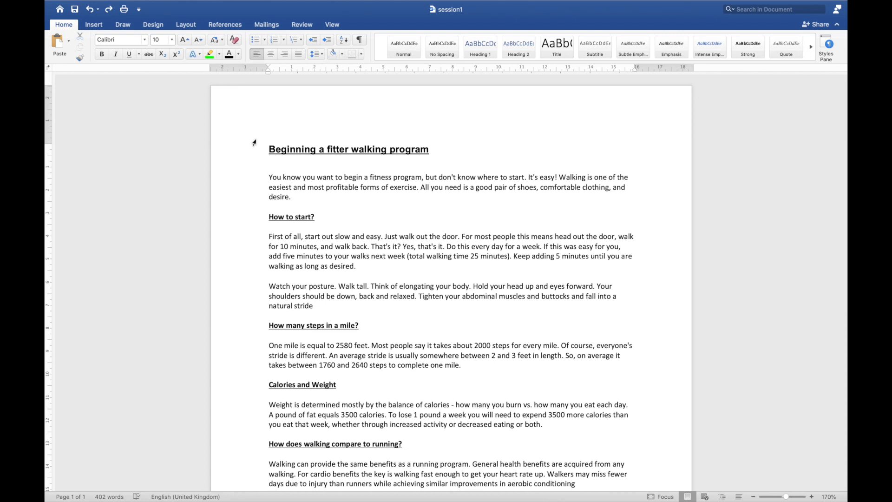
click(298, 40)
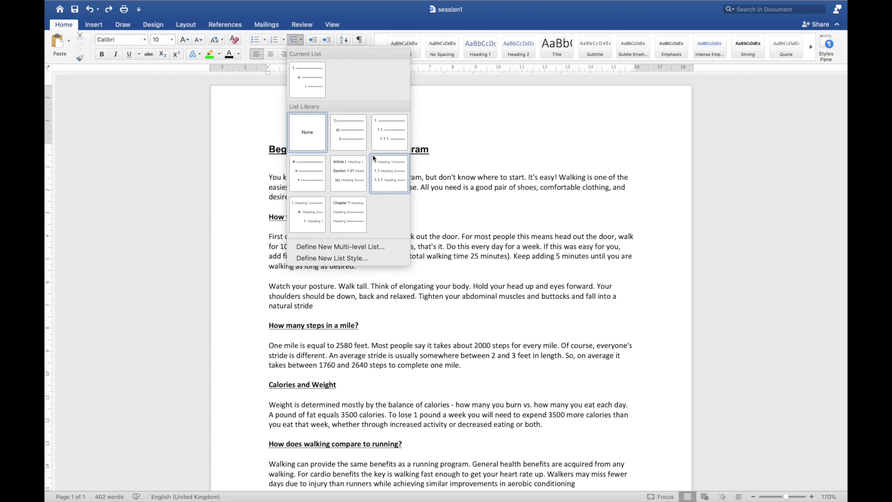
click(293, 40)
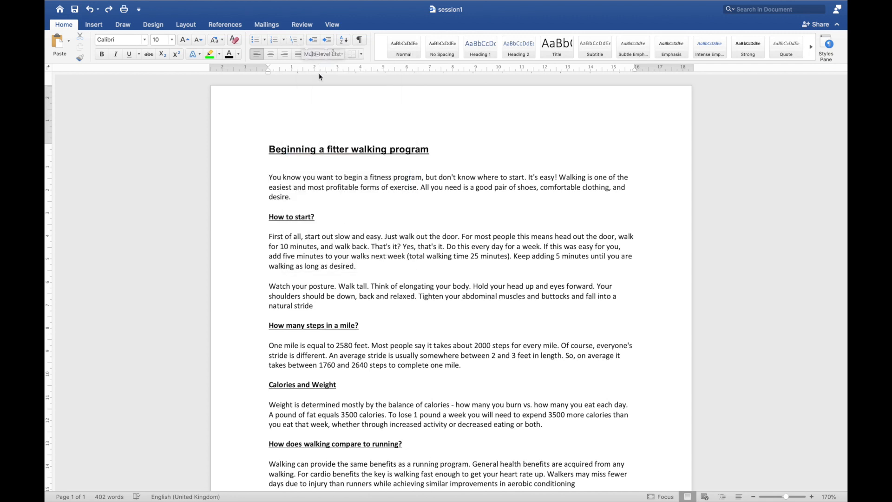
- Increase the indent of the "How to start?" heading by one level
click(268, 215)
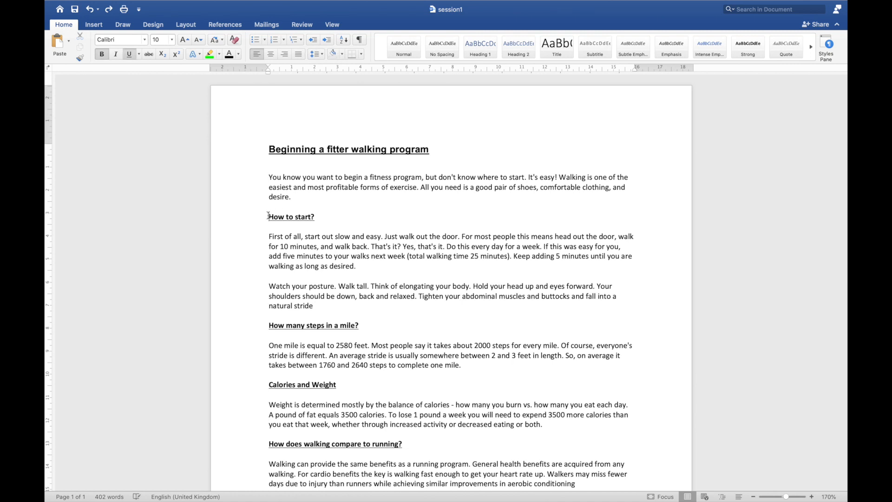
click(328, 40)
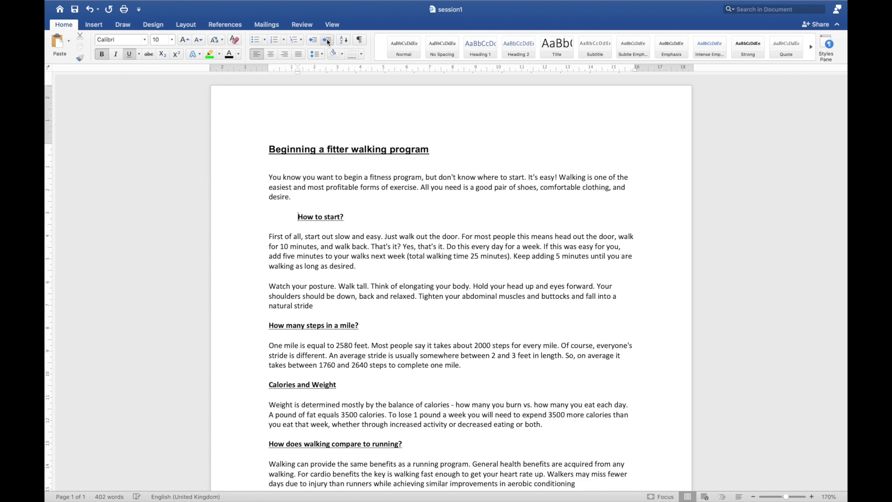
- Indent the "How to start?" heading several levels further, and bring it back to the left margin
click(327, 40)
click(327, 41)
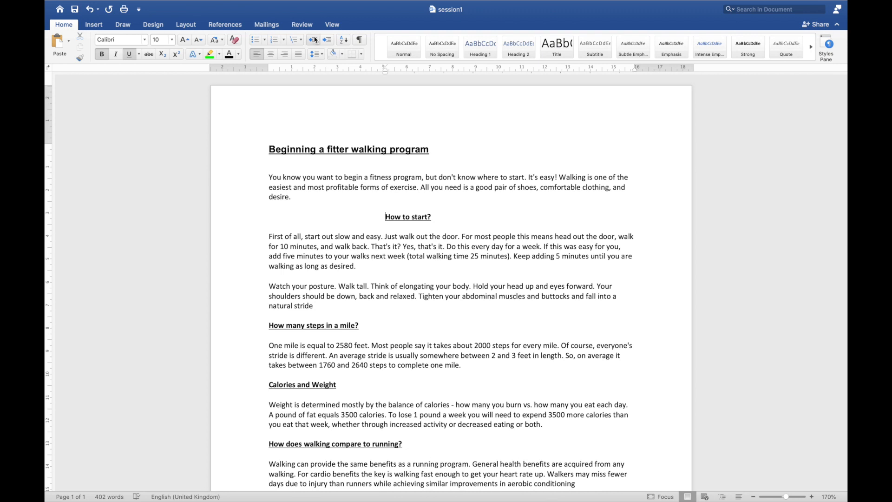
click(312, 40)
click(312, 40)
click(312, 40)
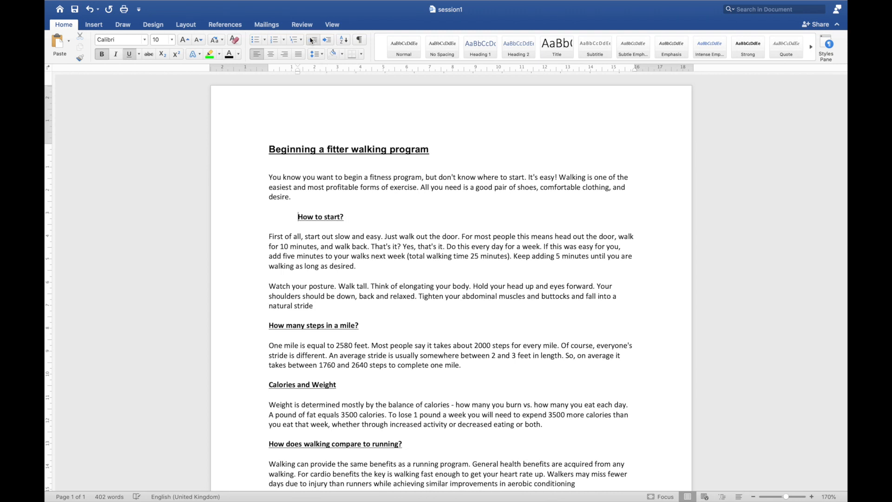
click(311, 41)
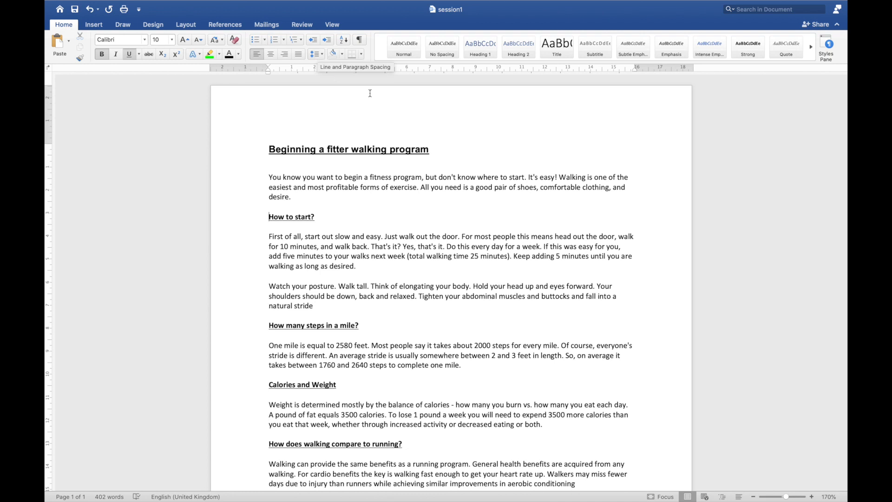
- Review the detailed indentation and line spacing options for the "Beginning a fitter walking program" title without changing them
click(433, 150)
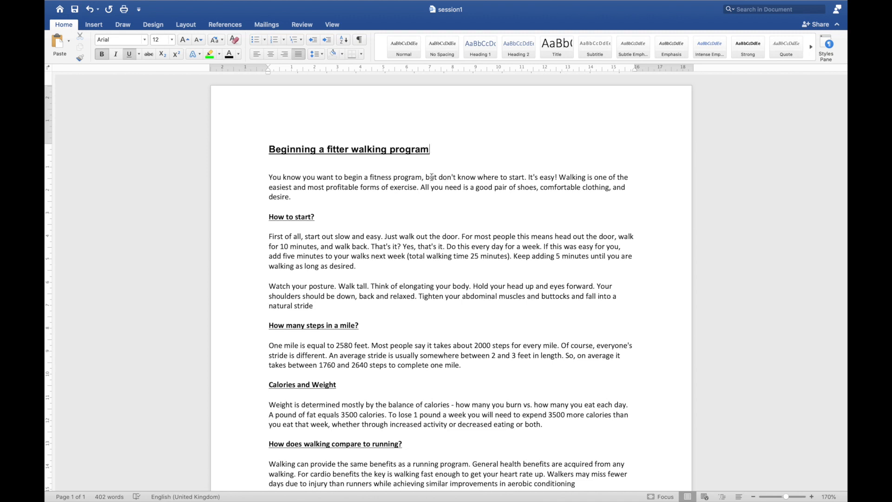
click(322, 55)
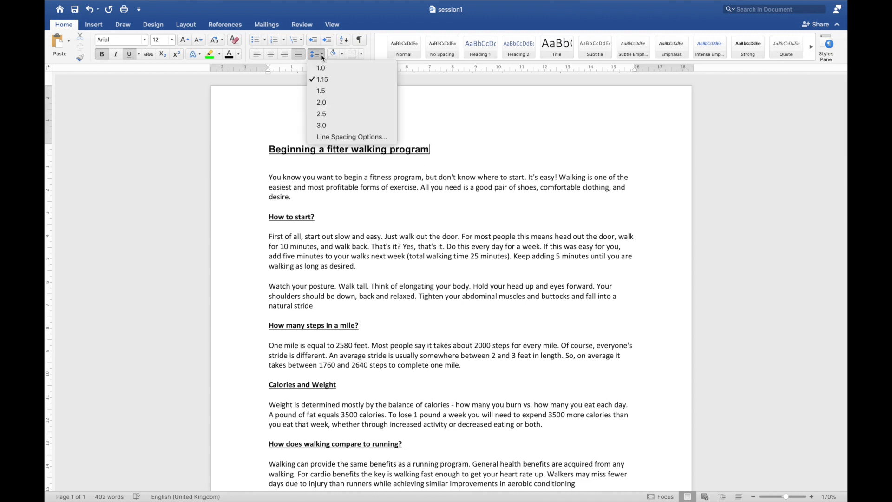
click(344, 136)
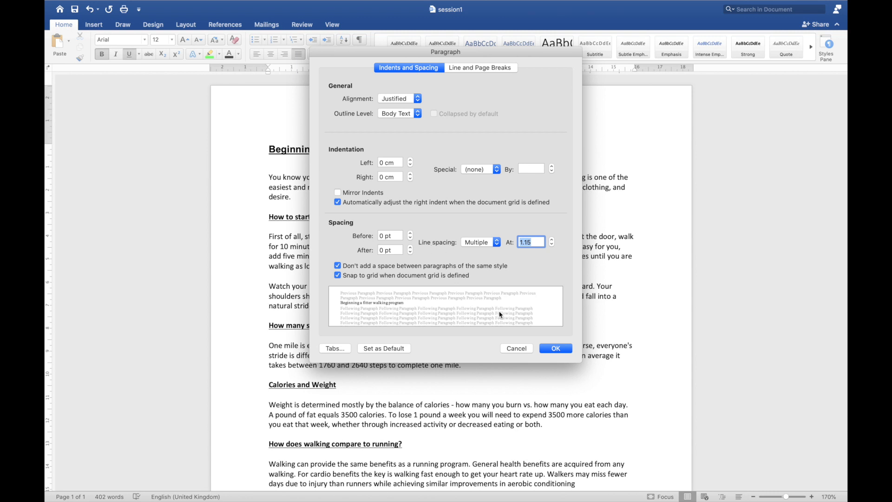
click(520, 349)
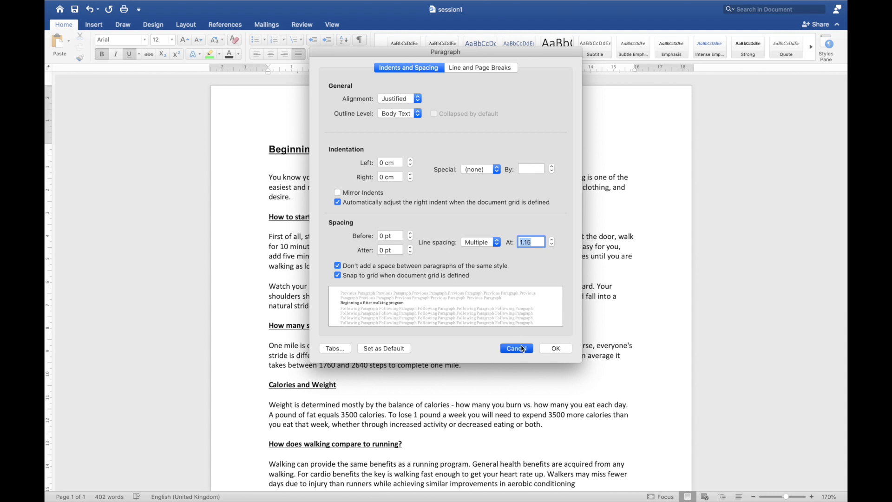
- Try 2.0 line spacing on the document title, and set it to 1.0 instead
click(321, 53)
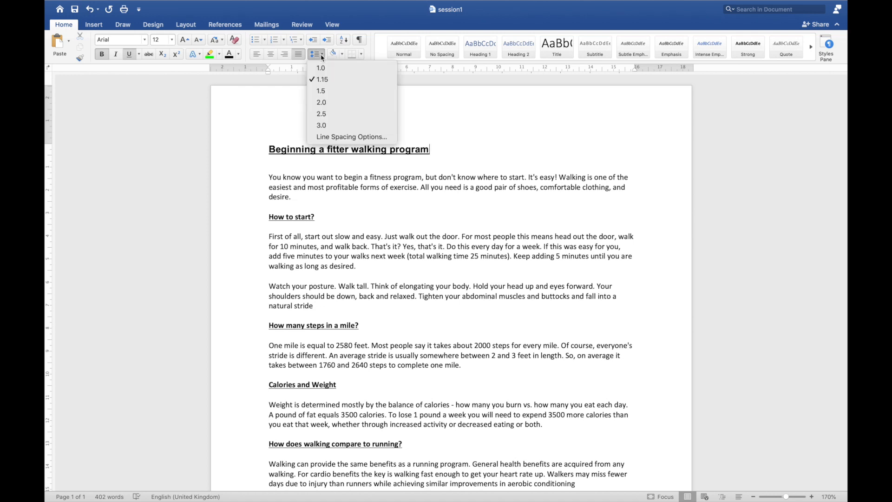
click(325, 103)
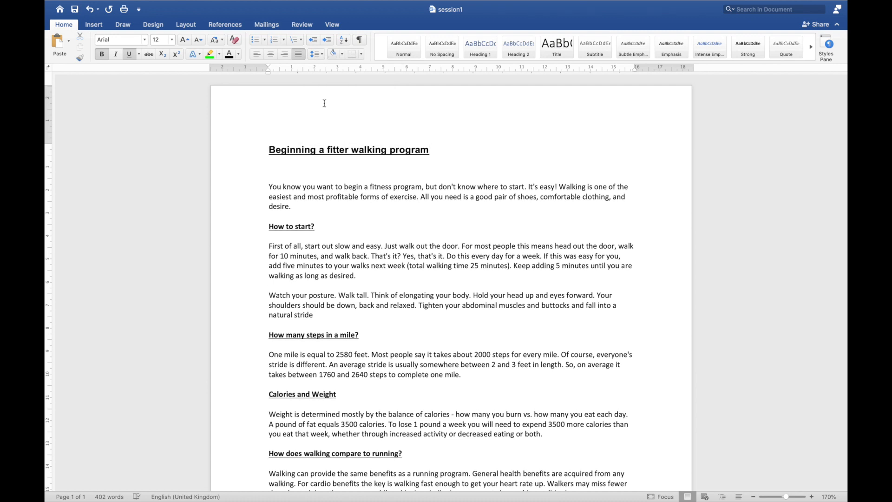
click(317, 54)
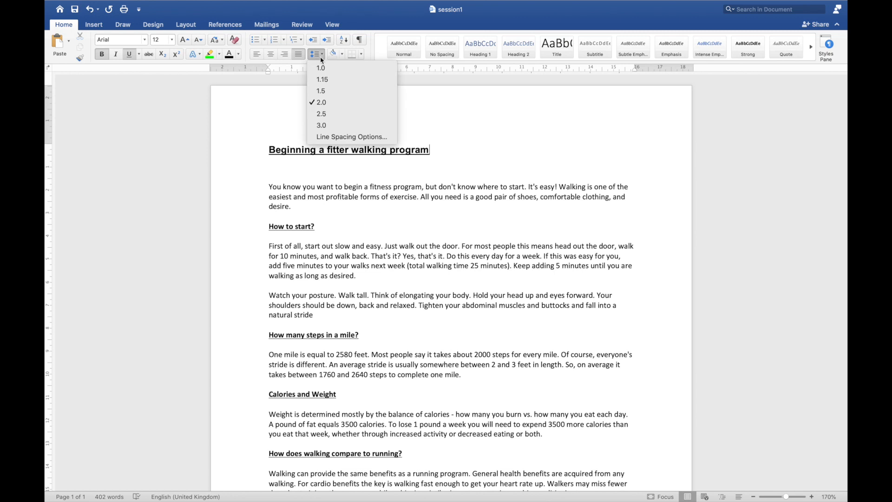
click(321, 70)
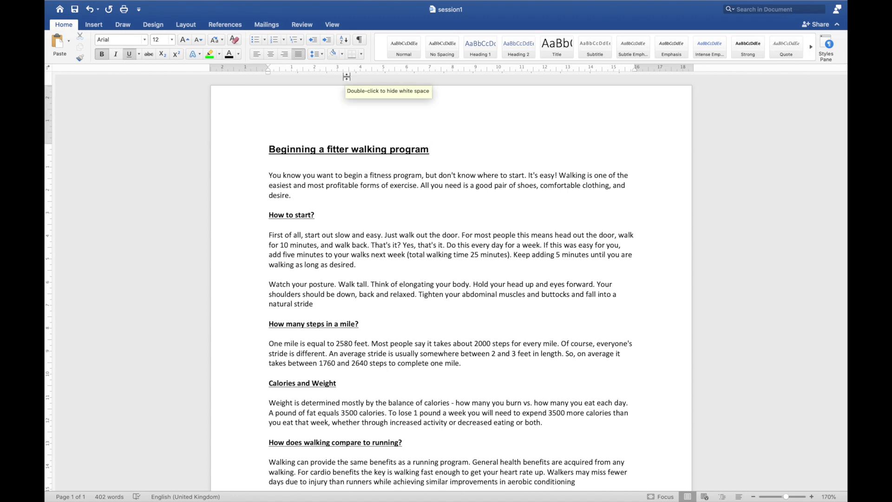
- Show the commands for inserting content into the document
click(92, 25)
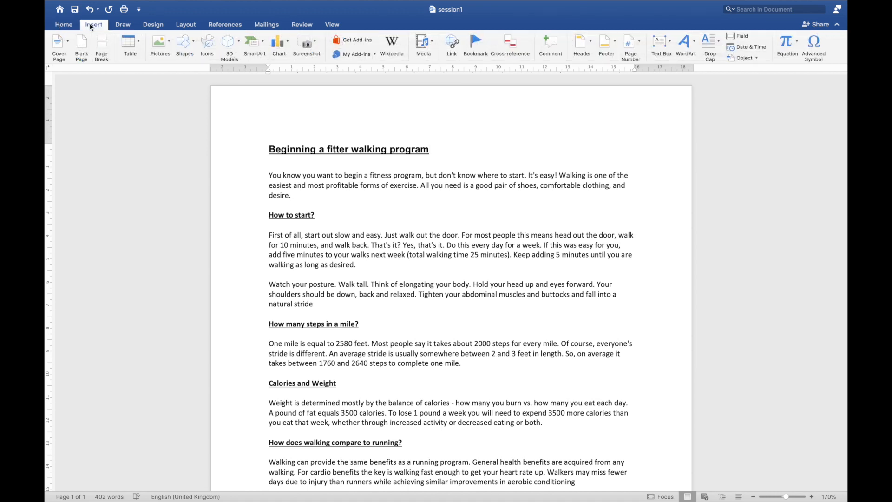